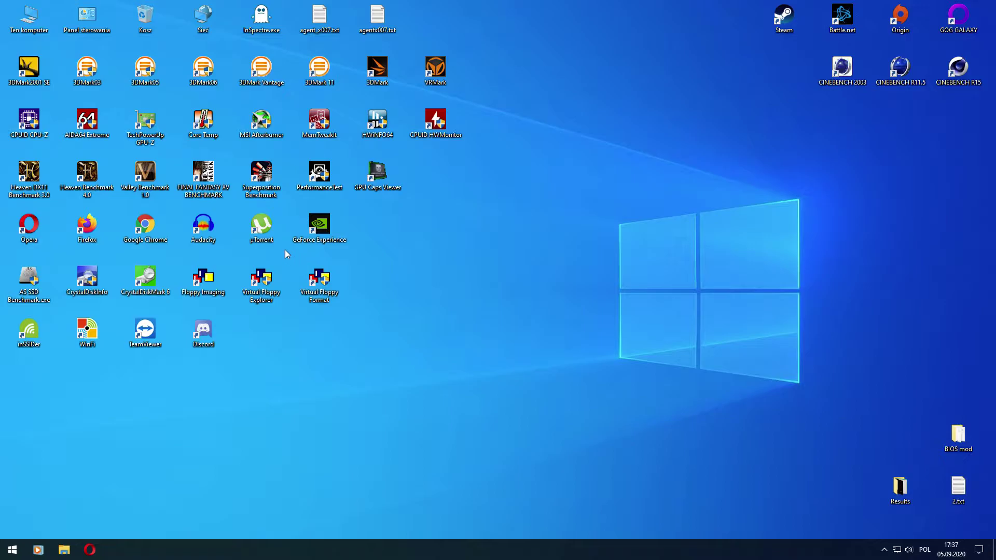
Step: Launch MSI Afterburner and GPU-Z, placing GPU-Z to the right of Afterburner
double_click(261, 122)
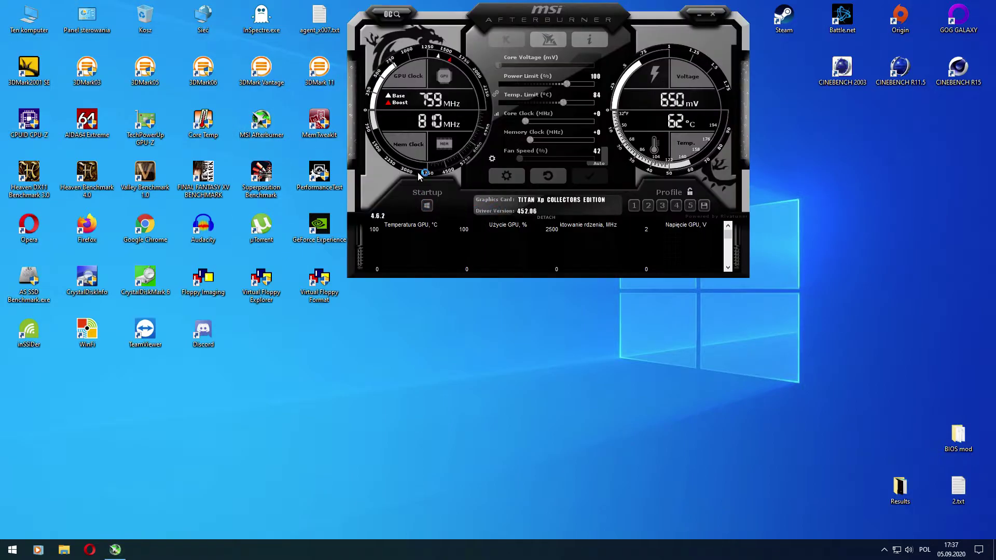
mouse_move(447, 32)
left_mouse_down()
mouse_move(470, 36)
mouse_move(453, 26)
left_mouse_up()
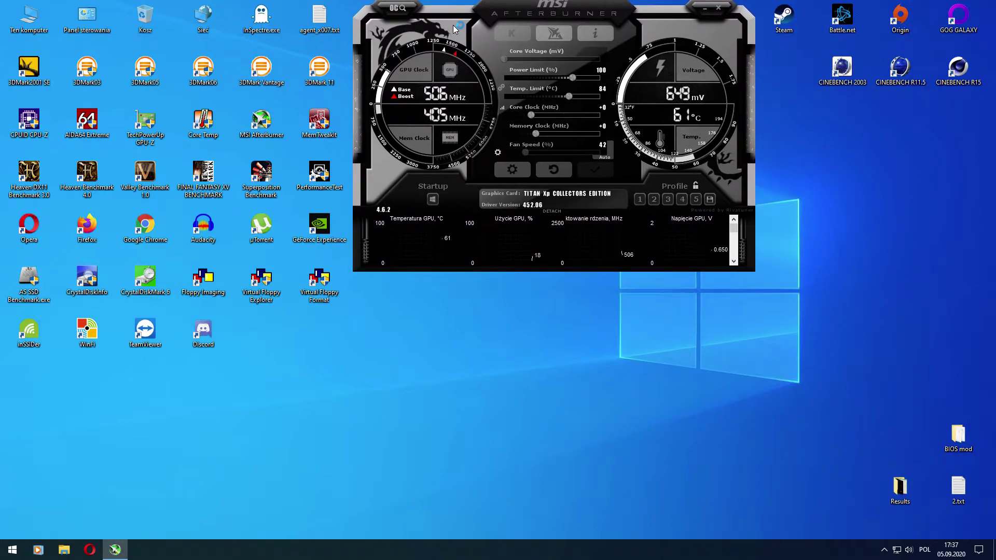
double_click(144, 123)
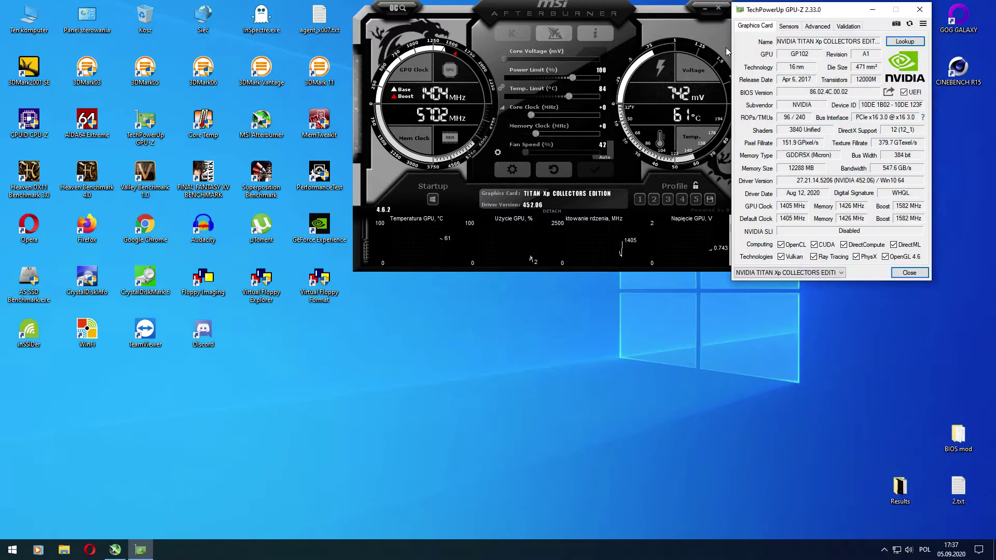
left_click_drag(776, 13, 813, 14)
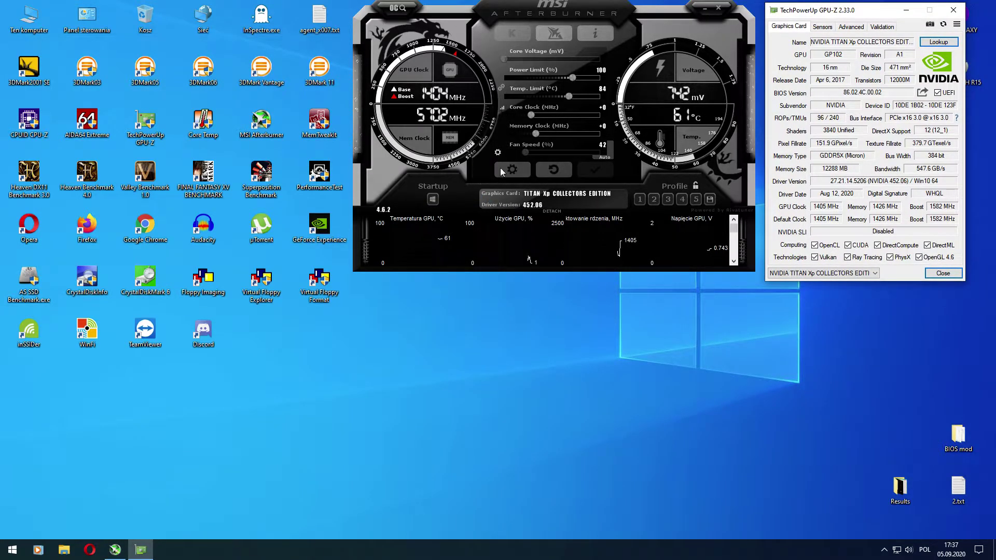
Step: Inspect the default voltage/frequency curve, checking the 1125 mV point
left_click(502, 109)
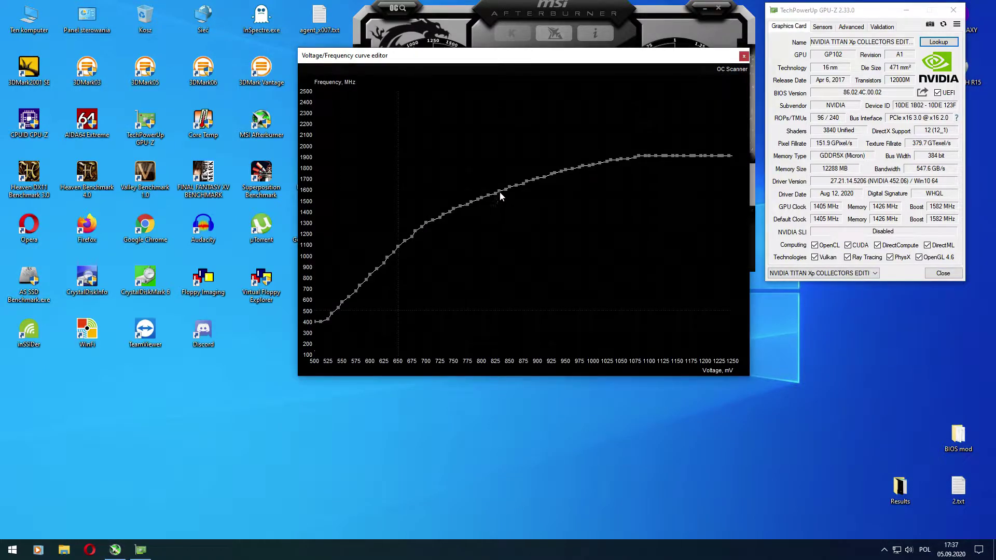
left_click(664, 156)
left_click(743, 57)
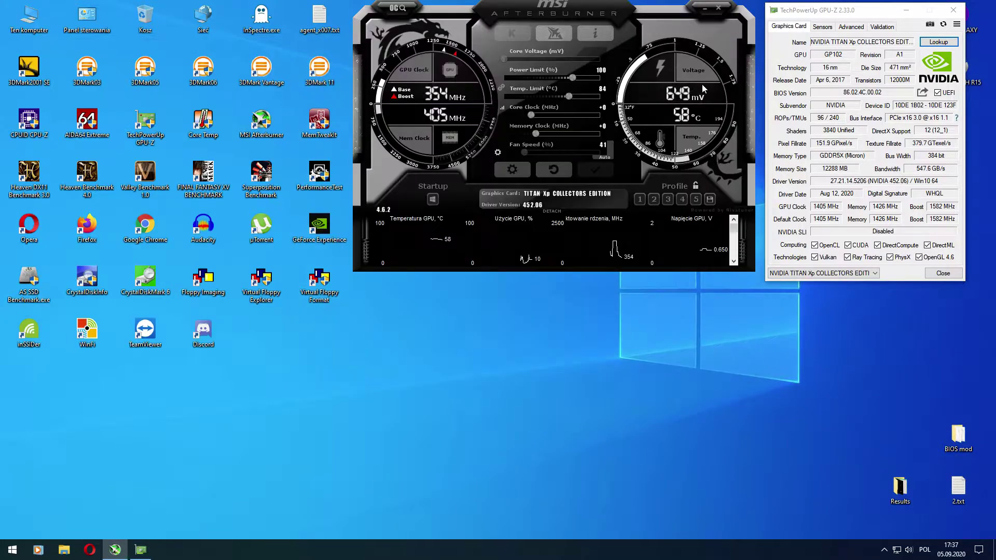
Step: Apply a -400 MHz core clock offset and view the lowered curve
left_click_drag(530, 115, 504, 116)
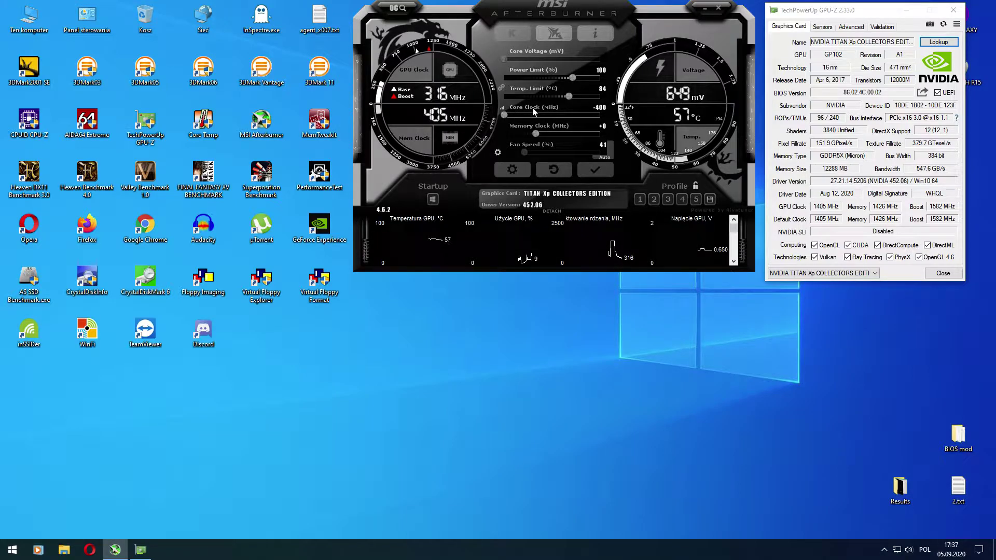
left_click(602, 173)
left_click(502, 108)
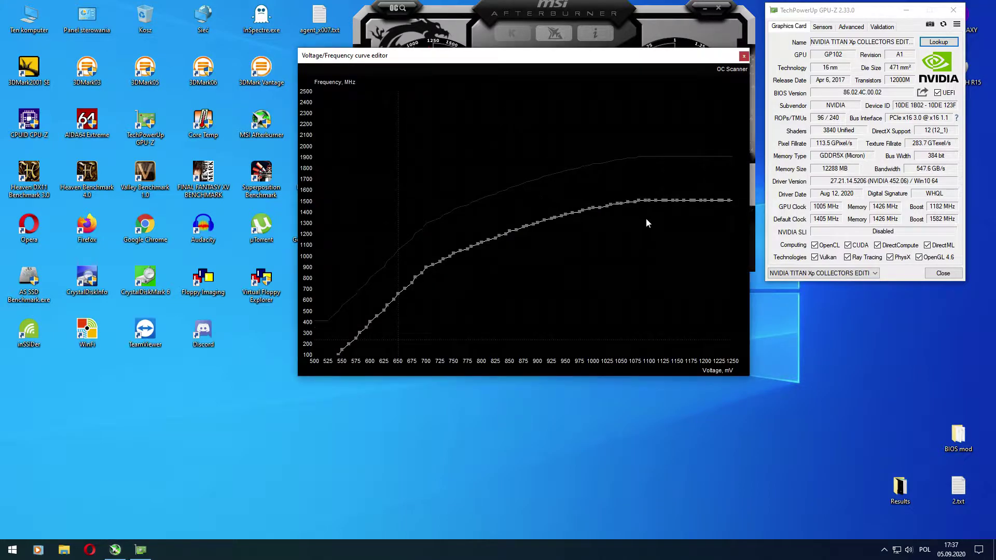
Step: Step down the curve points and drag the 750 mV point up to 1620 MHz
left_click(646, 200)
left_click(551, 220)
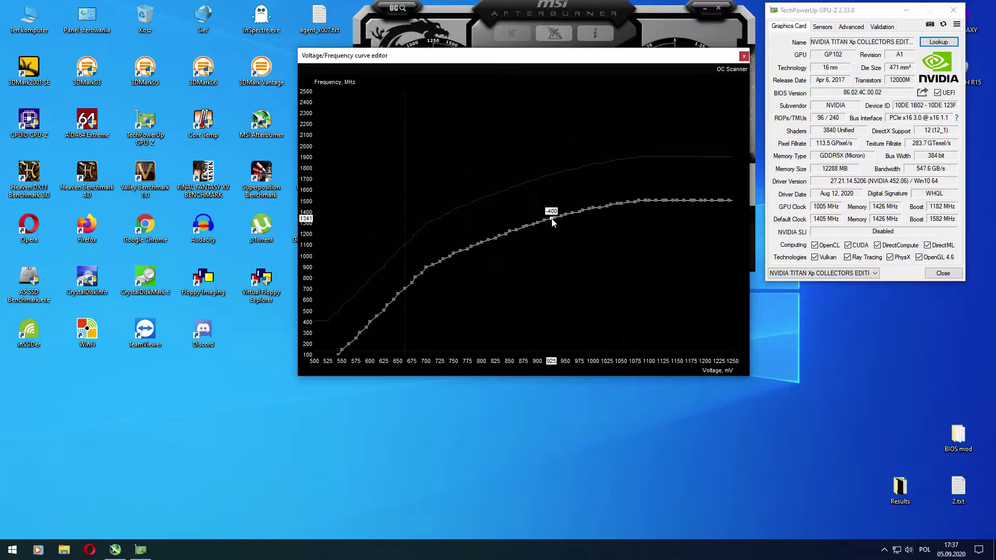
left_click(496, 240)
left_click(454, 254)
left_click_drag(453, 254, 458, 190)
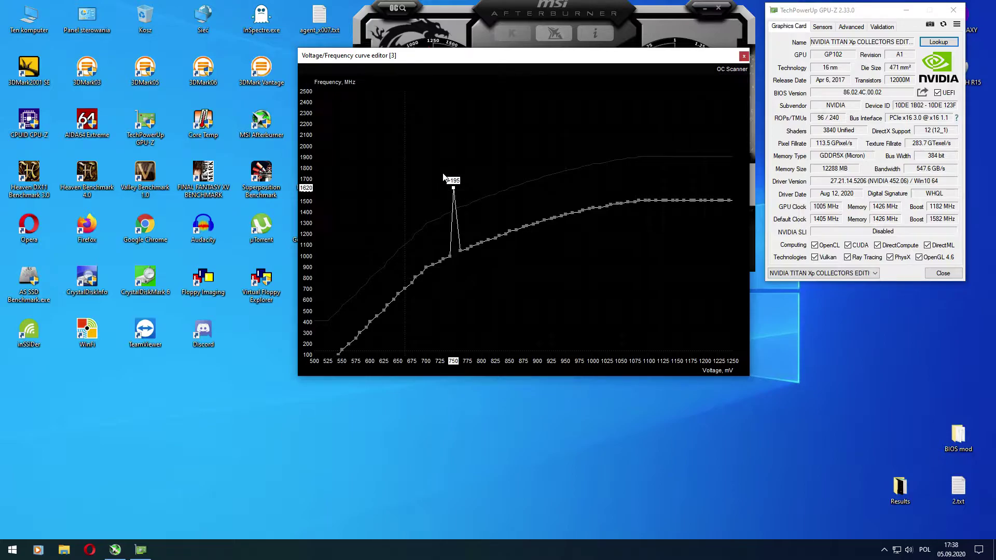
Step: Check the 1100 mV offset and confirm 750 mV sits at 1620 MHz (+195)
left_click(650, 202)
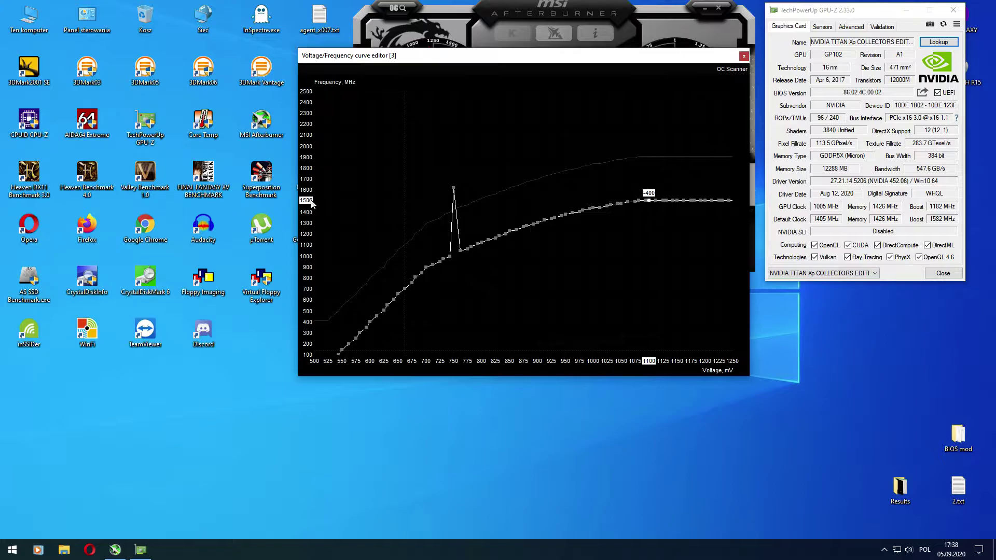
left_click(454, 188)
left_click(744, 57)
Step: Apply the edited curve and verify it stays flat at 1620 MHz from 750 mV to 1200 mV
left_click(598, 173)
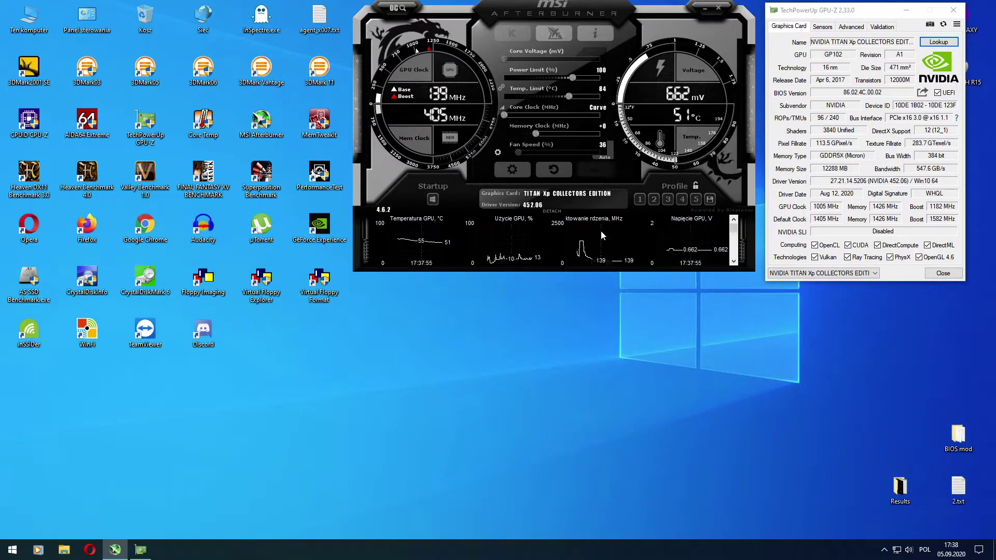
left_click(502, 108)
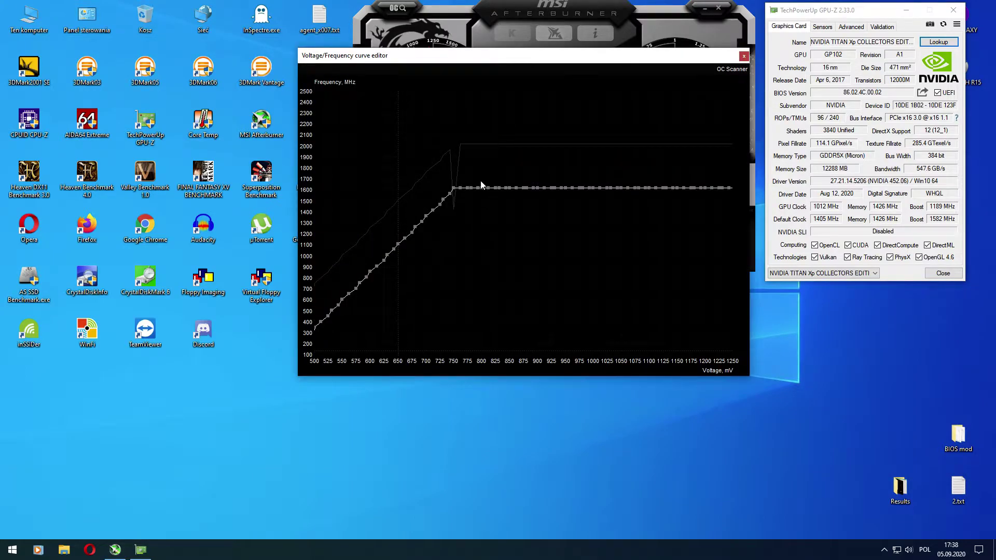
left_click(452, 189)
left_click(704, 190)
Step: Apply the curve settings and bring GPU-Z's Sensors readings into view
left_click(744, 57)
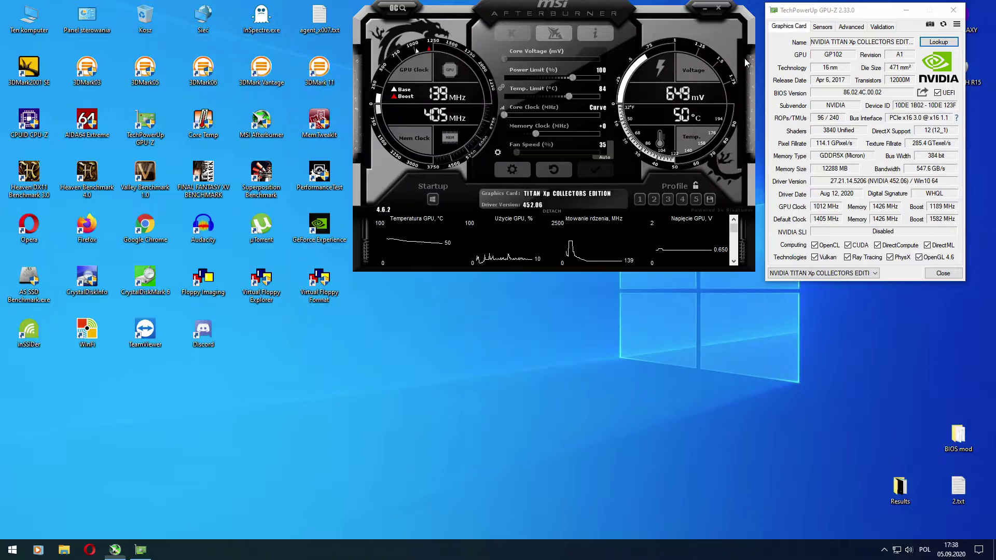
left_click(588, 175)
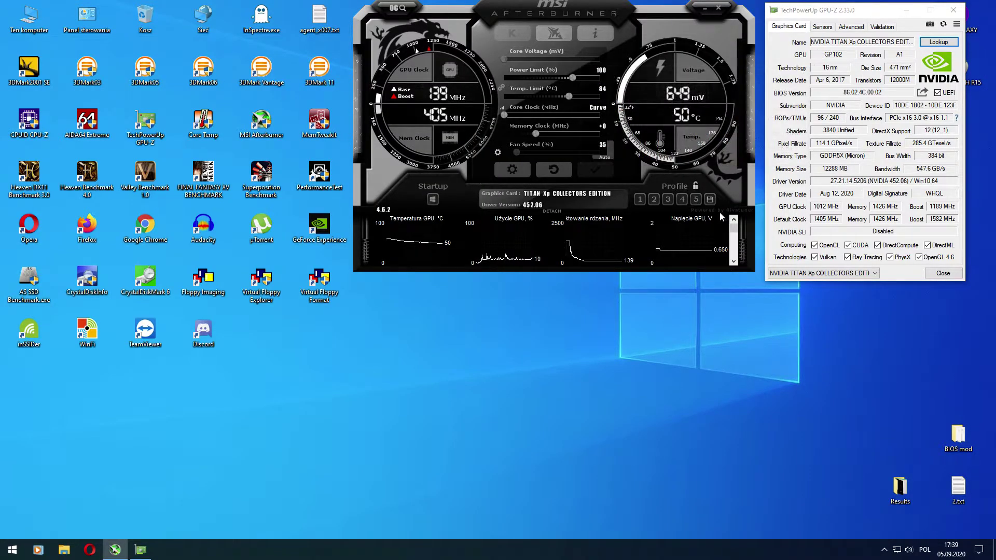
left_click(823, 26)
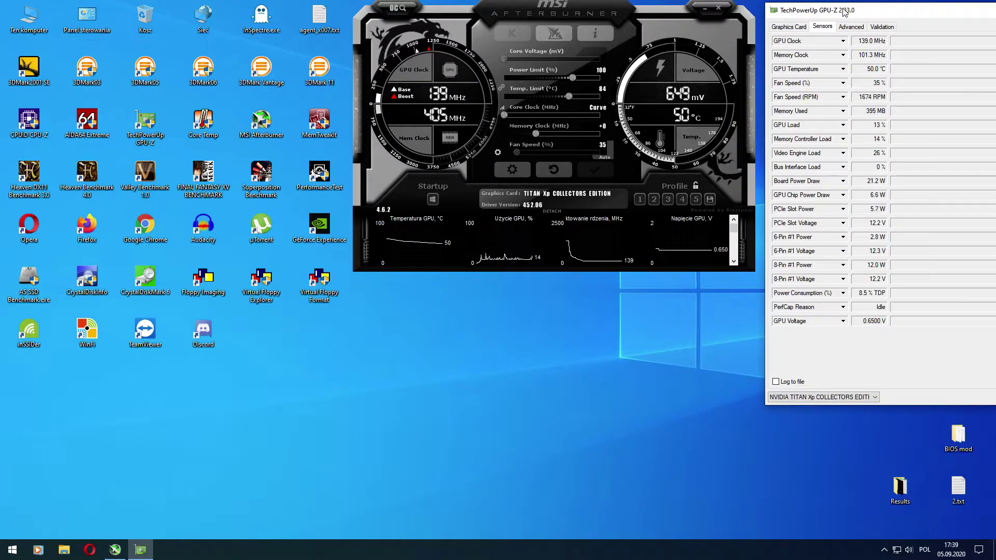
left_click_drag(843, 9, 679, 77)
Step: Open a second GPU-Z window in the screen centre and its Bus Interface render test
double_click(146, 124)
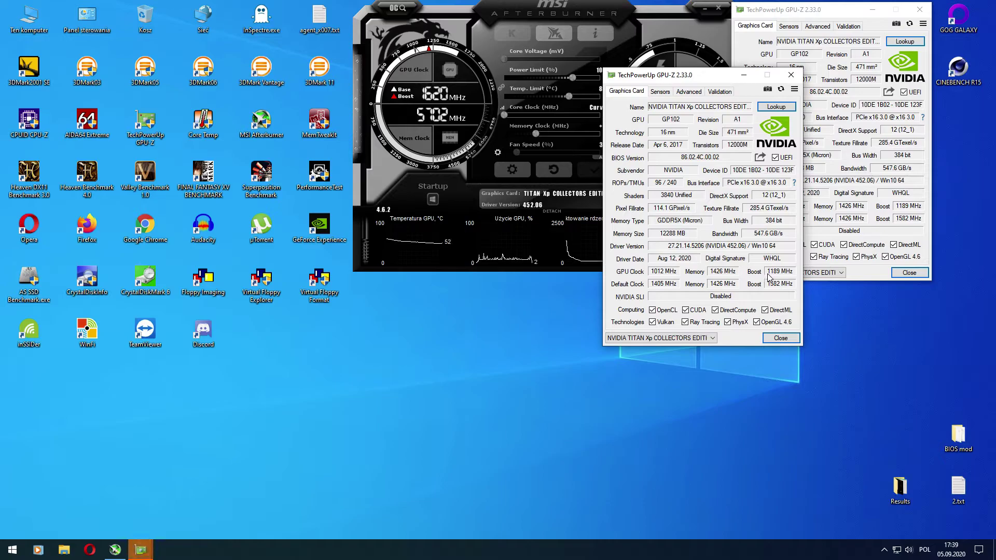
left_click_drag(773, 13, 378, 107)
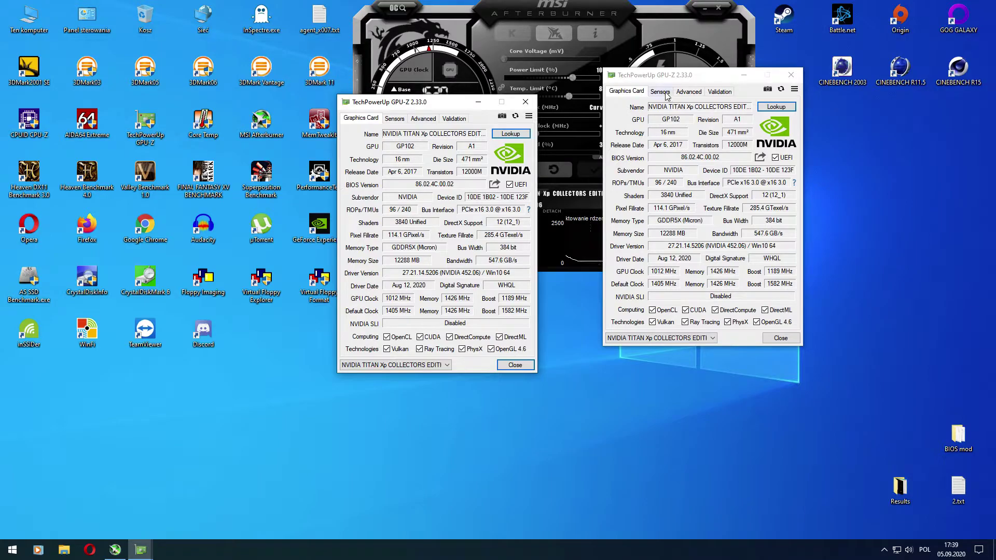
left_click(793, 182)
Step: Start the render test and arrange both GPU-Z sensor windows to reveal Afterburner
left_click(926, 260)
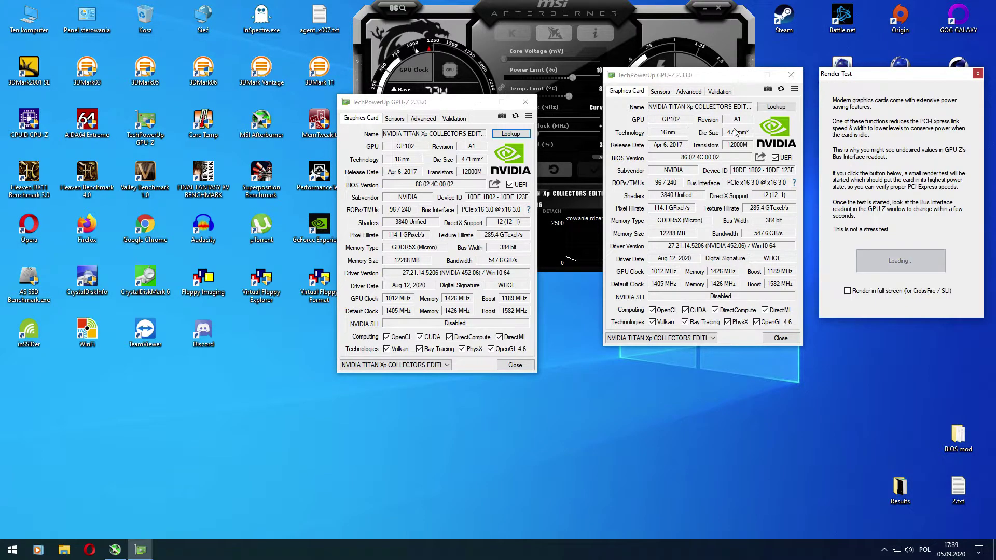
left_click(660, 92)
left_click_drag(674, 74, 615, 192)
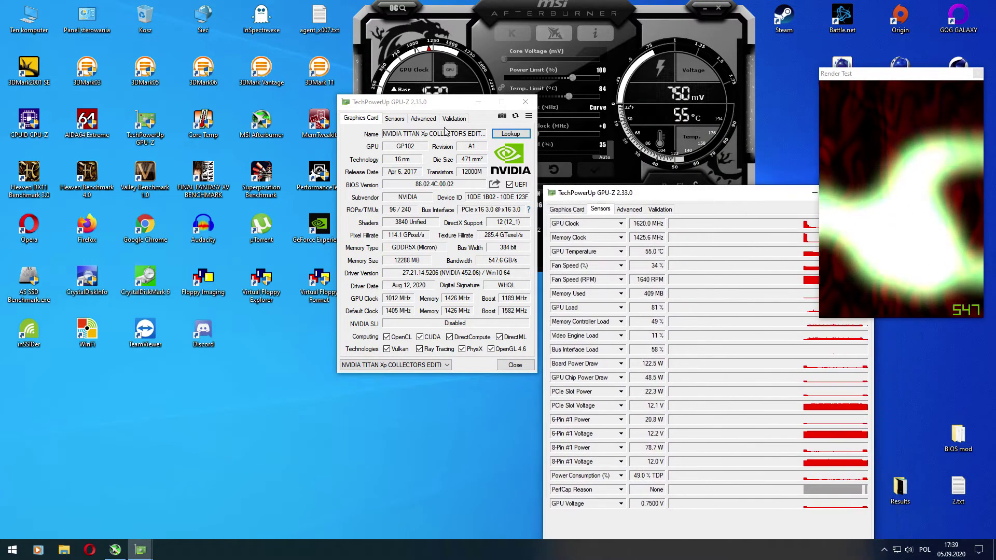
left_click_drag(435, 105, 439, 214)
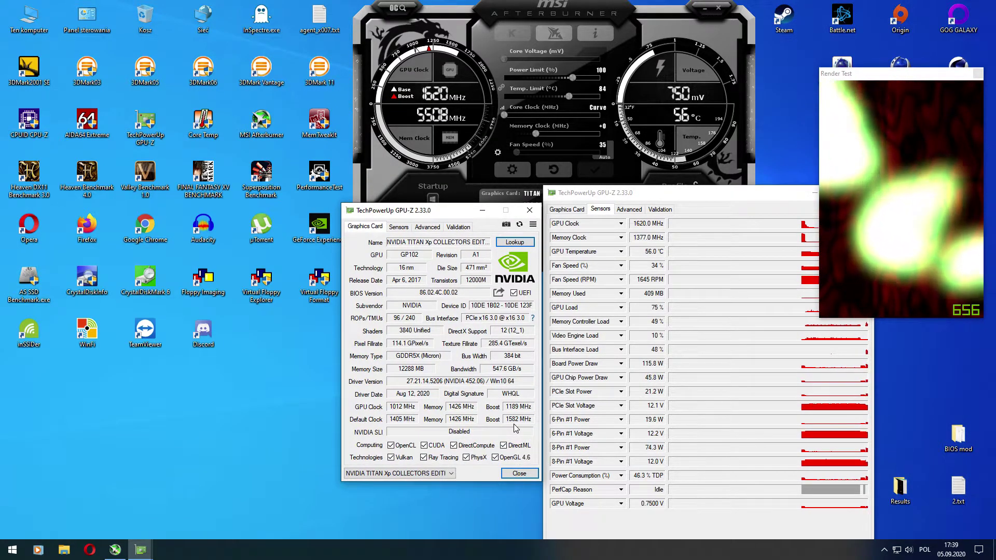
Step: Confirm under load the card holds 1620 MHz at 0.7500 V, then close the render test
mouse_move(517, 423)
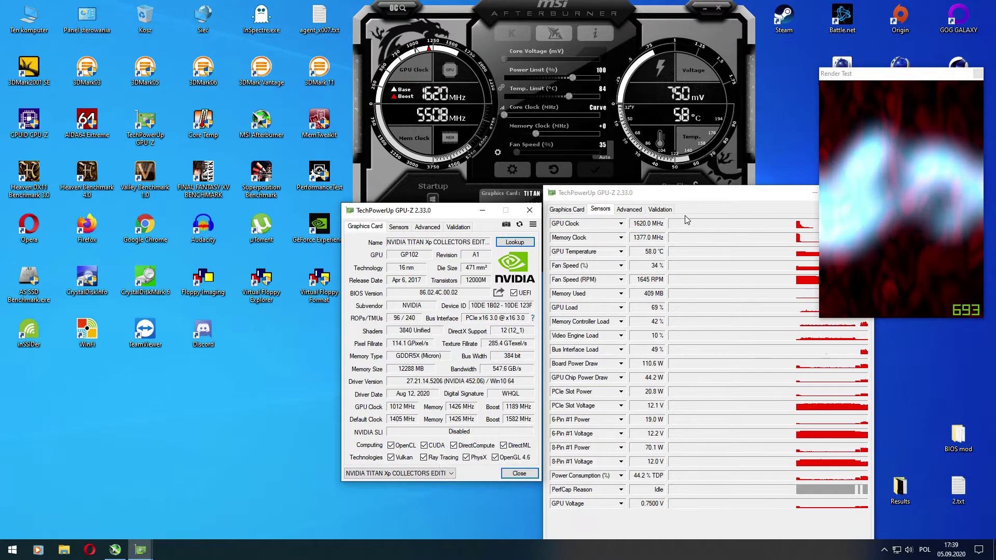
left_click_drag(641, 235, 637, 383)
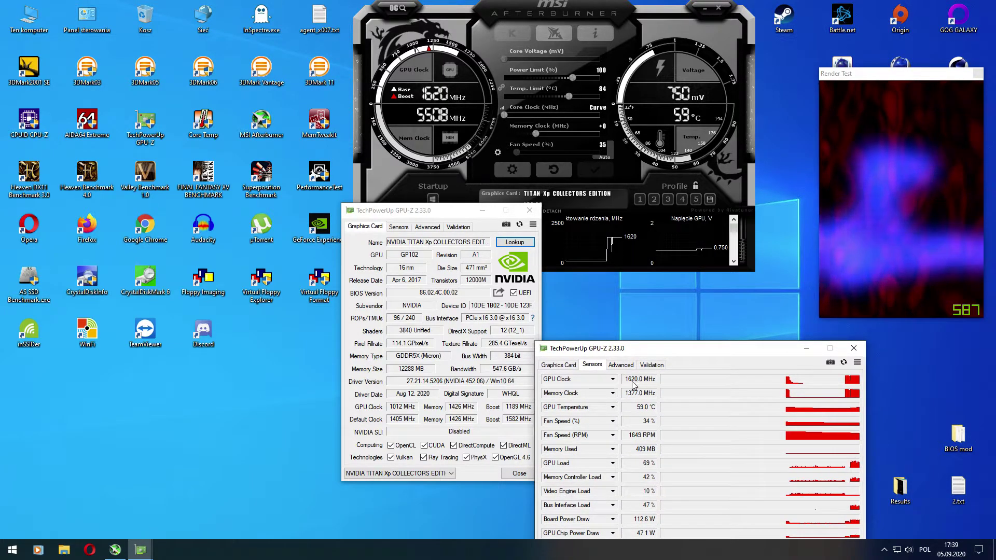
left_click_drag(634, 349, 632, 141)
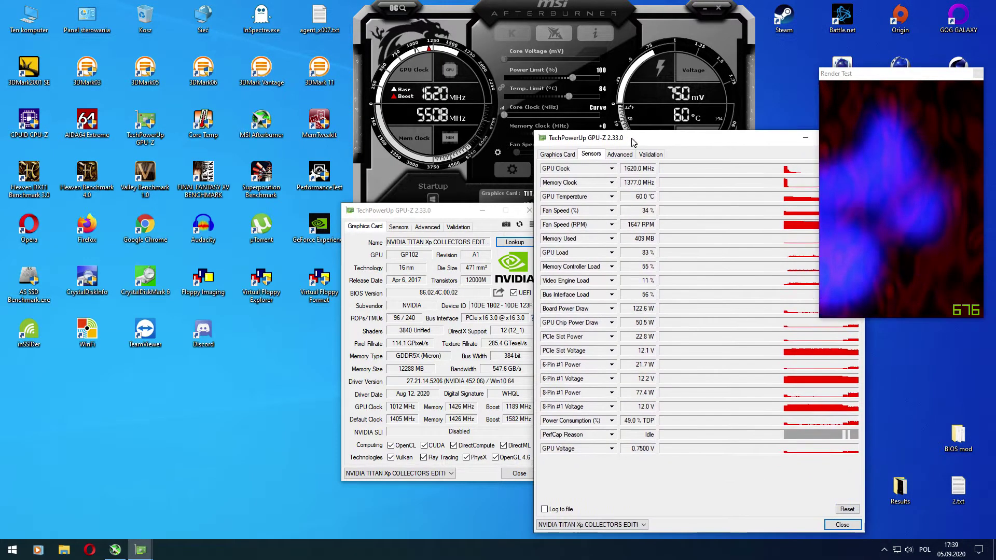
left_click(643, 452)
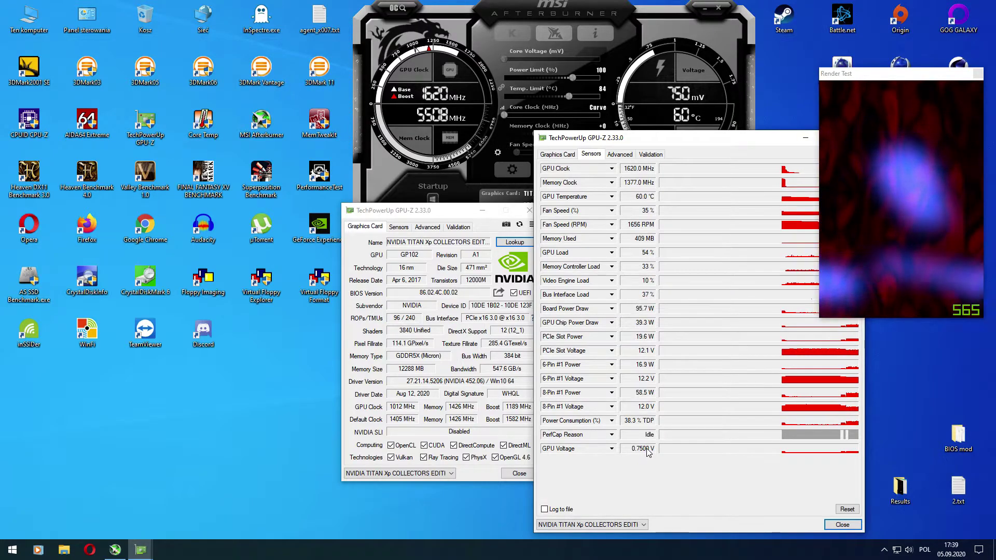
left_click(644, 451)
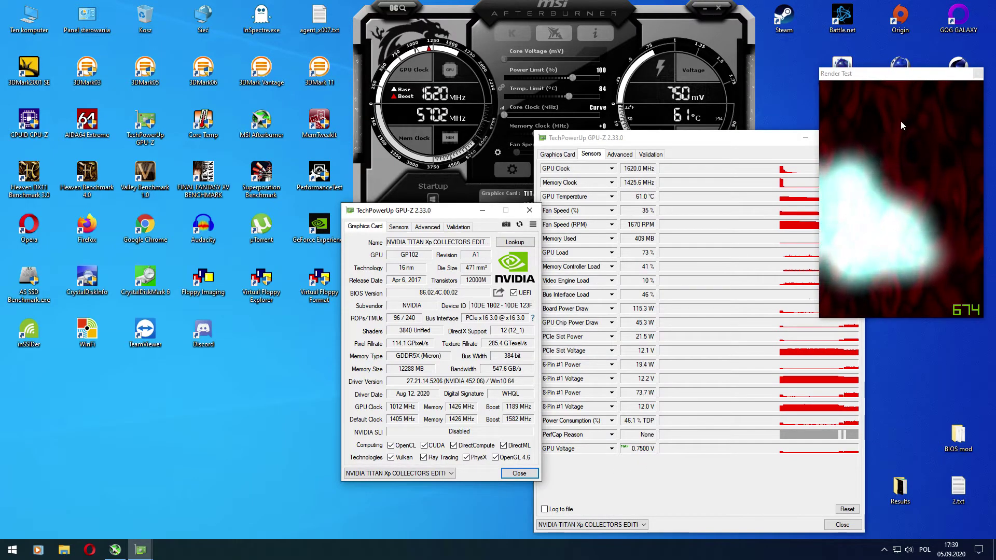
left_click(978, 74)
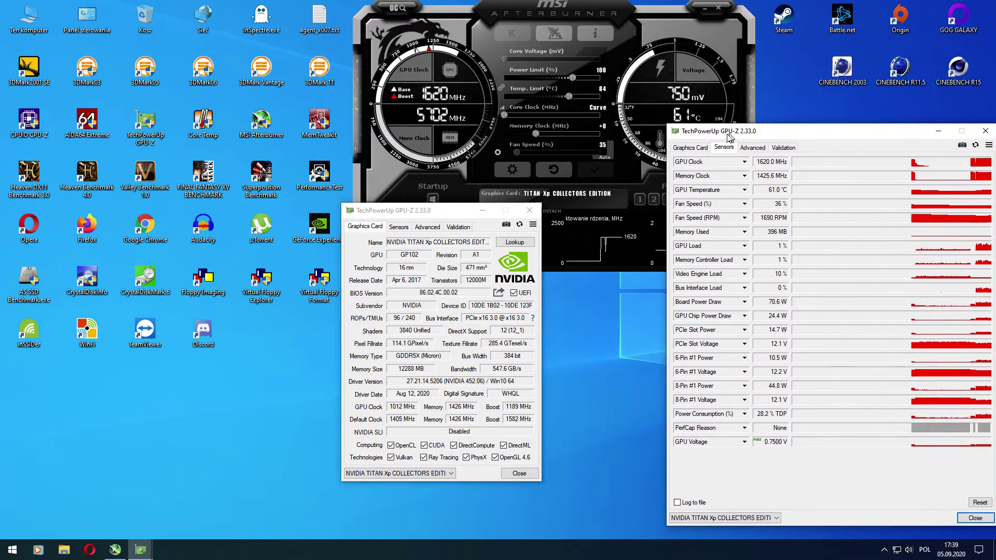
Step: Reset Afterburner to default clocks and voltage, then start a new GPU-Z render test
left_click(552, 171)
left_click_drag(791, 136, 744, 124)
left_click(532, 318)
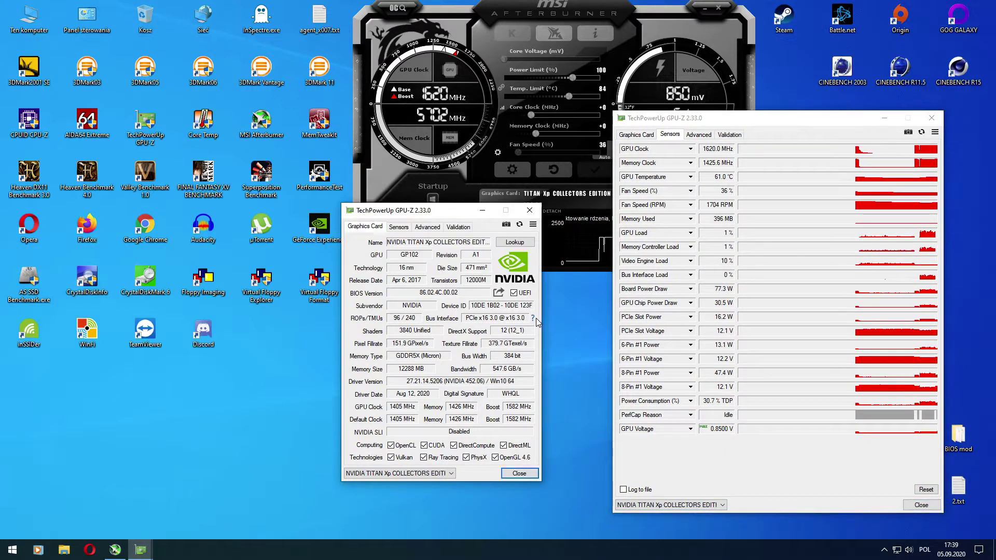
left_click(639, 395)
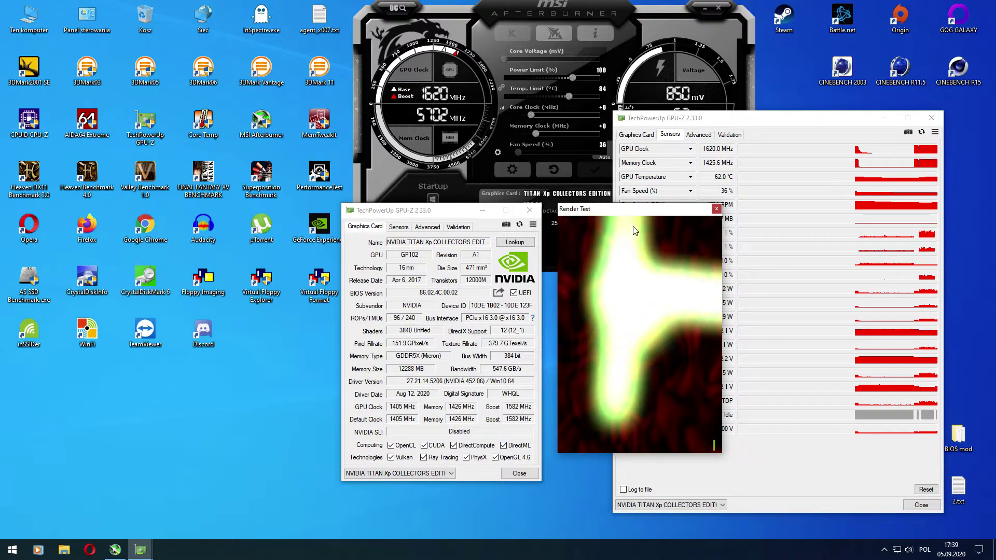
Step: Watch the sensors reach 1885.5 MHz at 1.0500 V, then close the render test
left_click(724, 123)
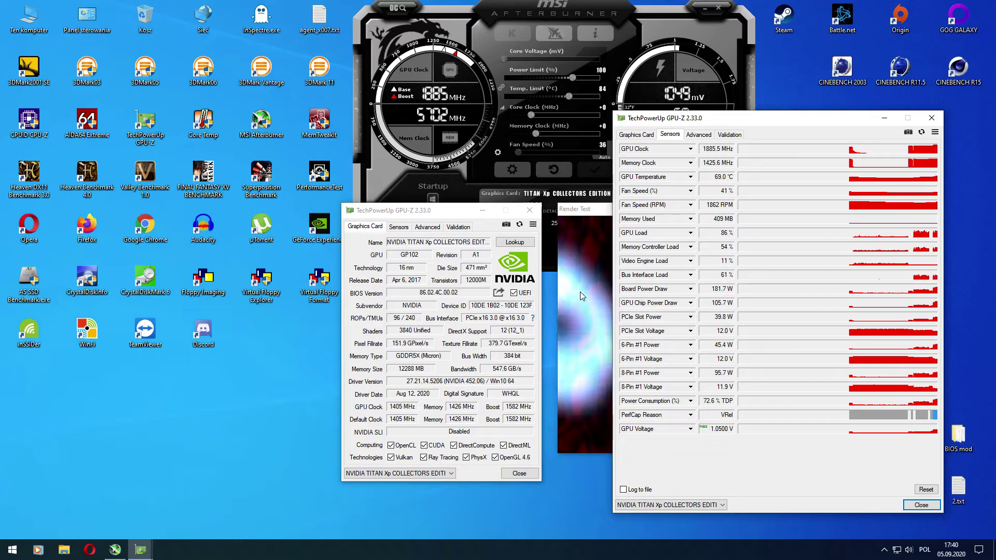
left_click_drag(584, 209, 370, 225)
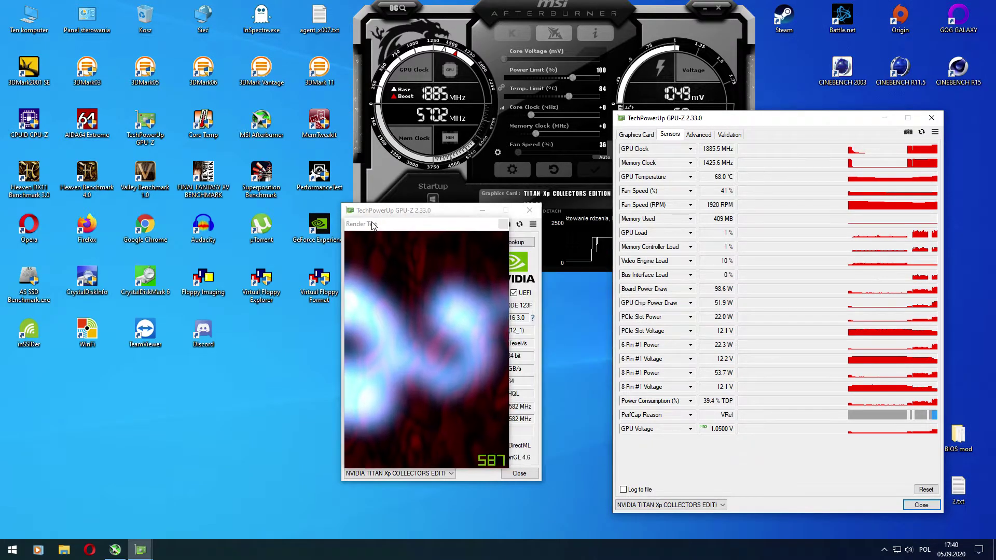
left_click(503, 225)
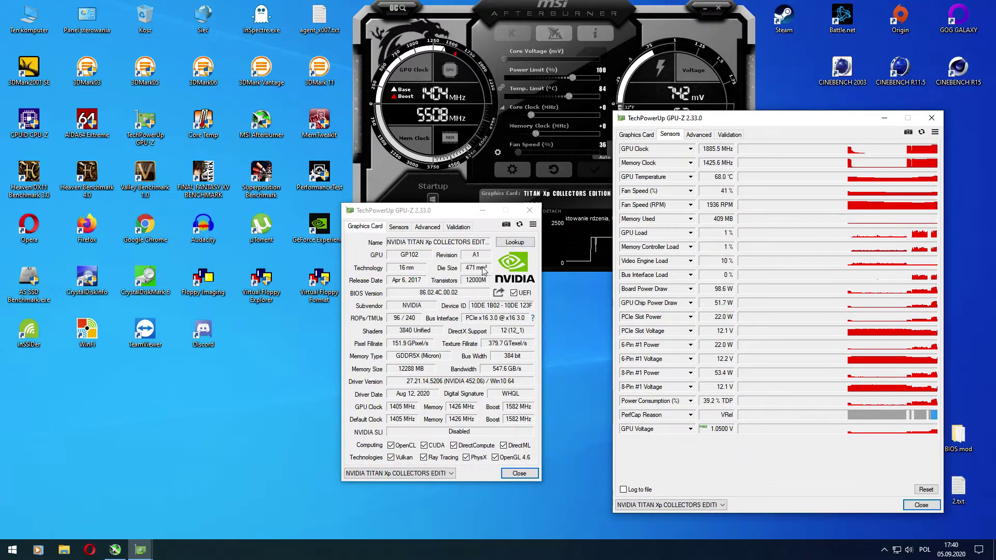
Step: Close the GPU-Z Sensors window and then GPU-Z itself
left_click(931, 119)
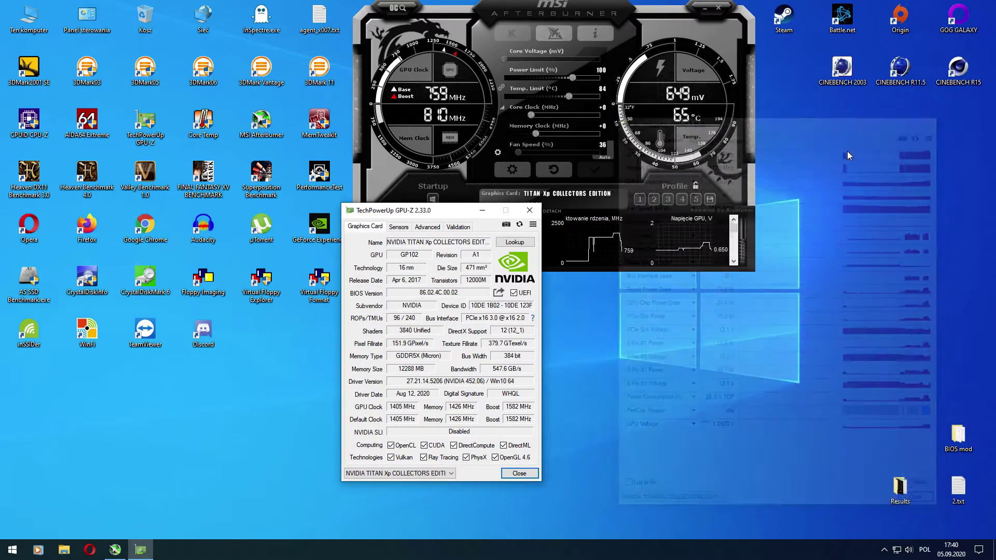
left_click_drag(417, 217, 836, 16)
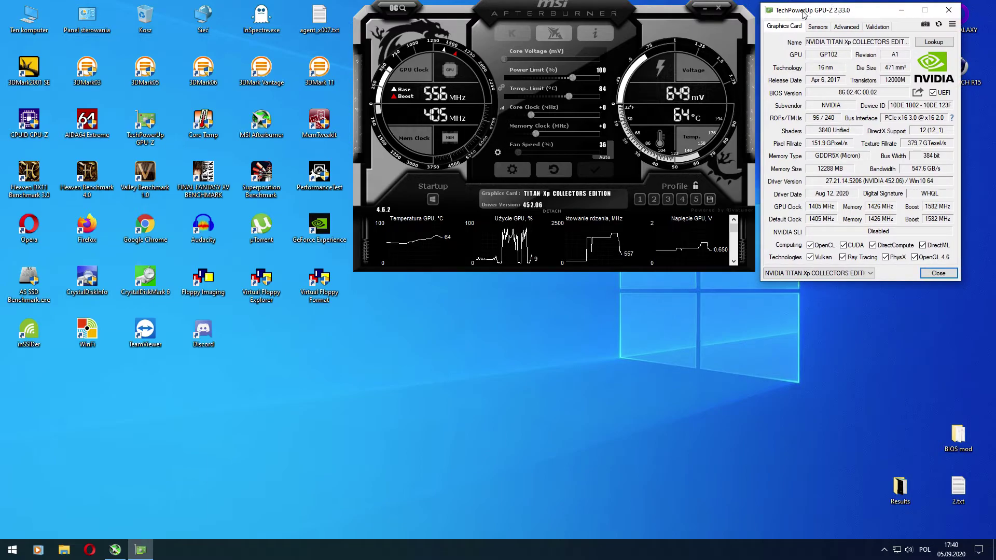
left_click_drag(804, 14, 794, 10)
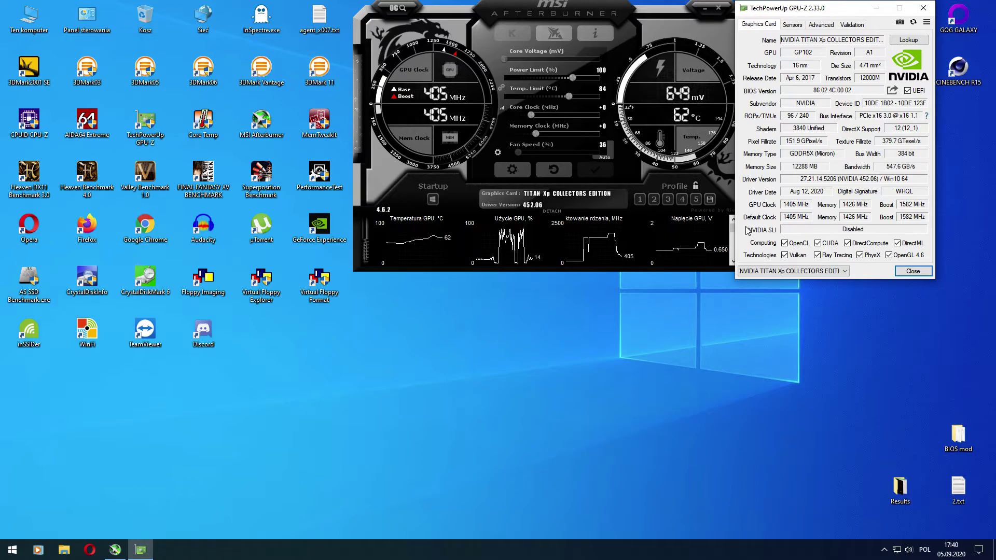
left_click(923, 8)
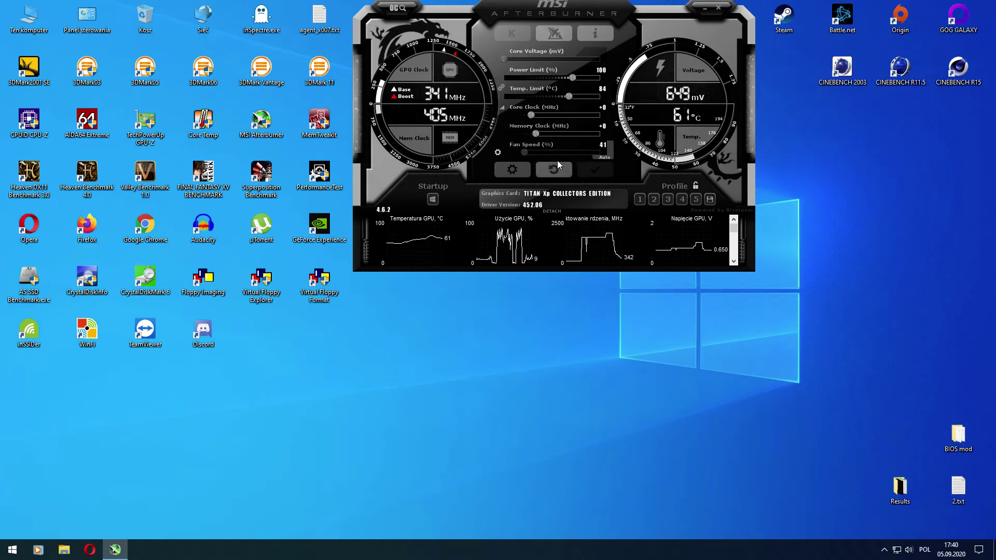
Step: Check the curve editor twice to confirm the default rising curve with +0 offset
left_click(502, 108)
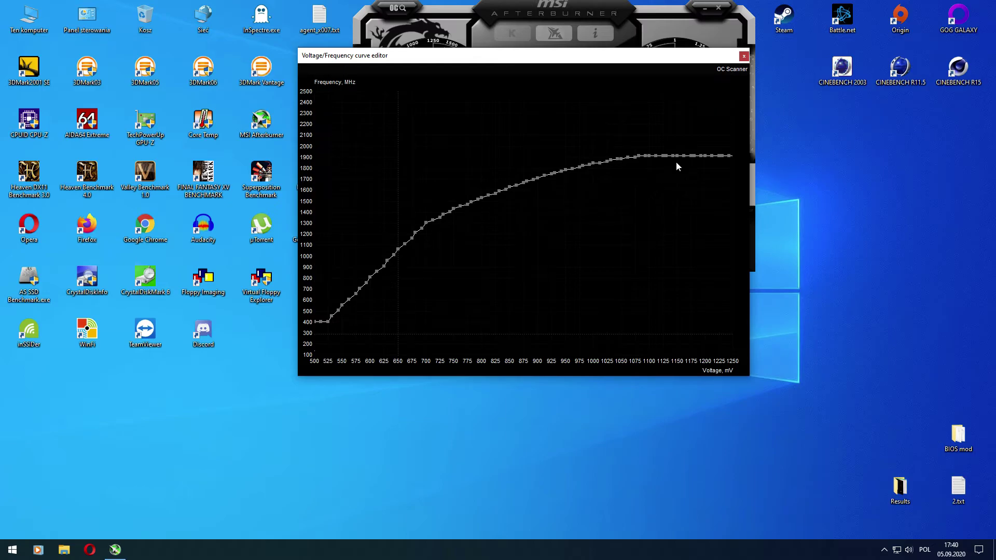
left_click(744, 56)
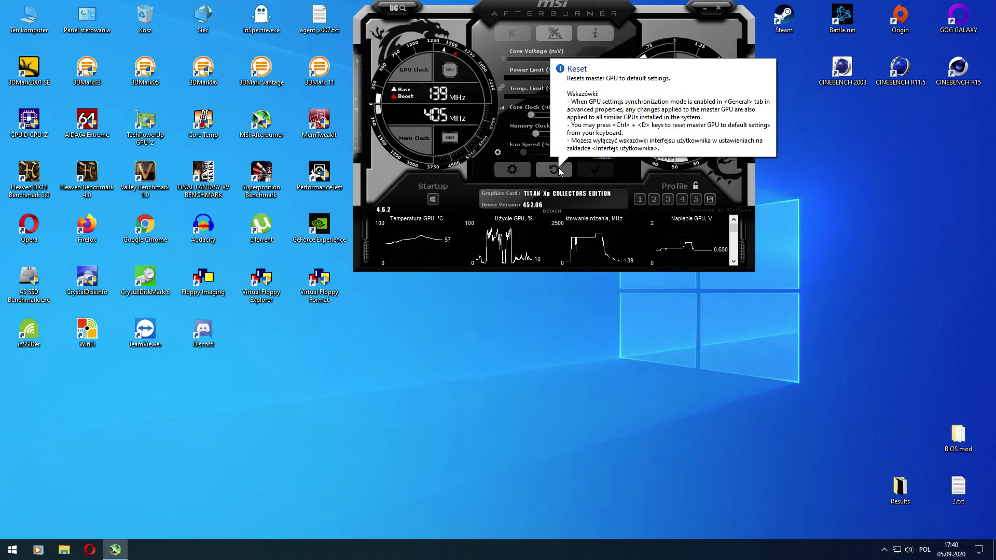
left_click(503, 108)
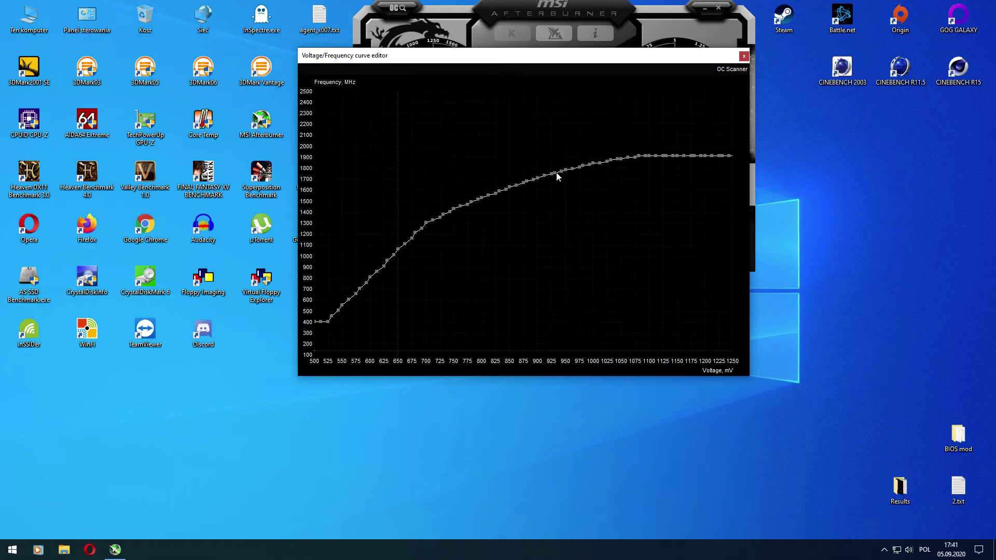
left_click(745, 56)
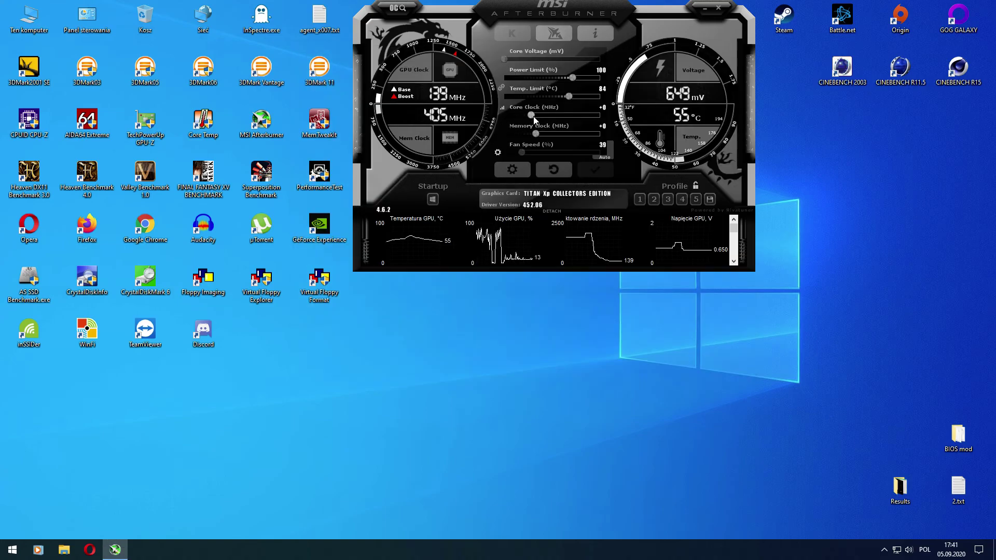